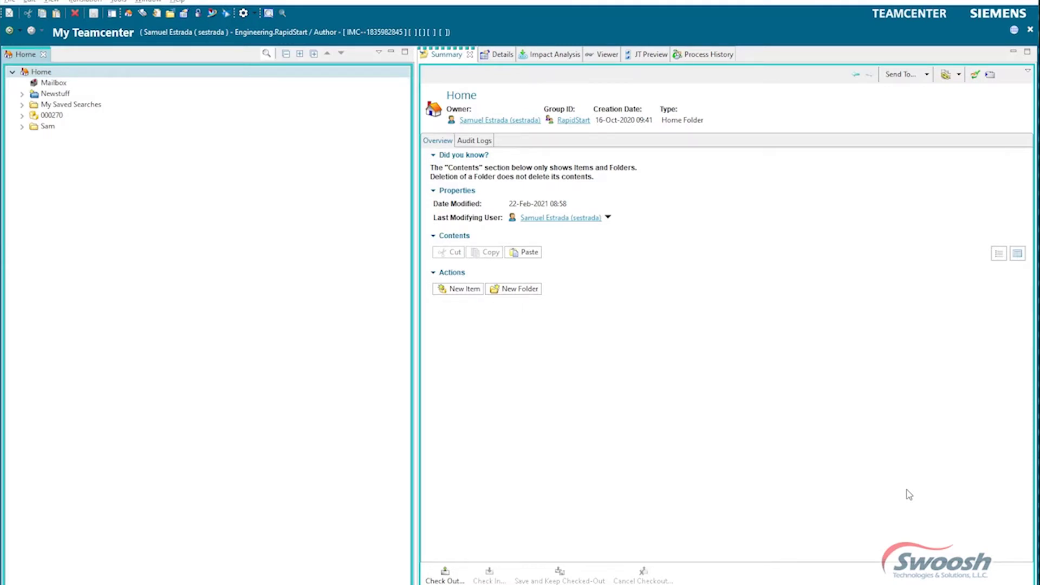
Step: Expand folder 000270 and show revision 000270/A;1's summary with its tire preview
left_click(22, 115)
left_click(62, 127)
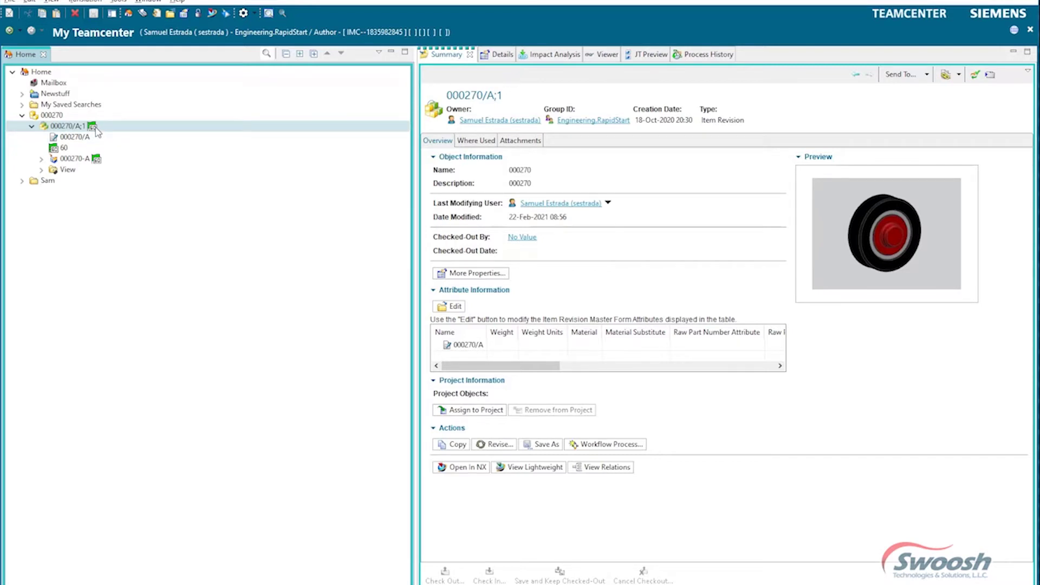
Step: Show the summary of UGMASTER dataset 000270-A, released with status 60, under revision 000270/A;1
left_click(60, 118)
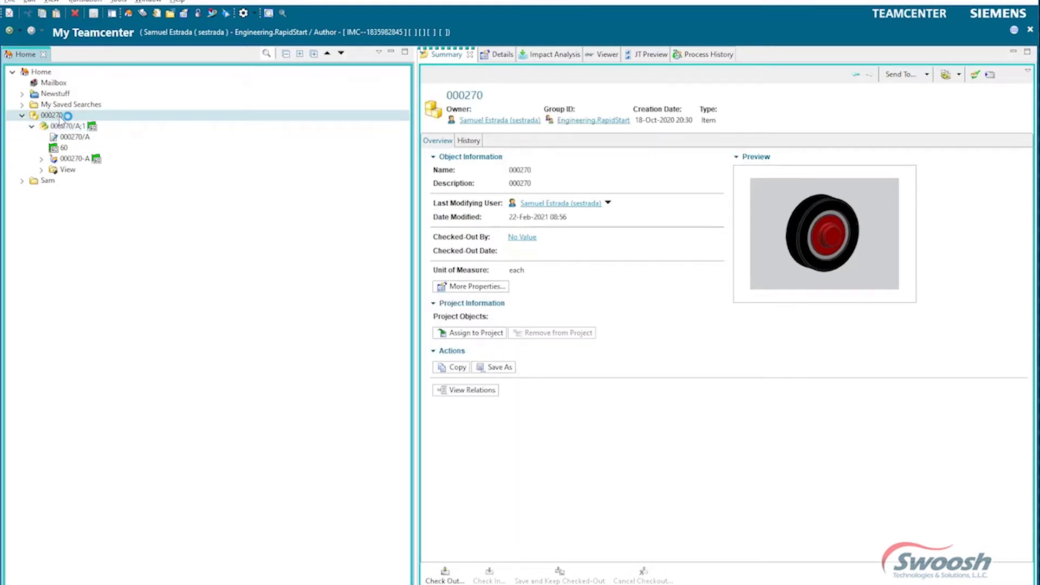
left_click(66, 126)
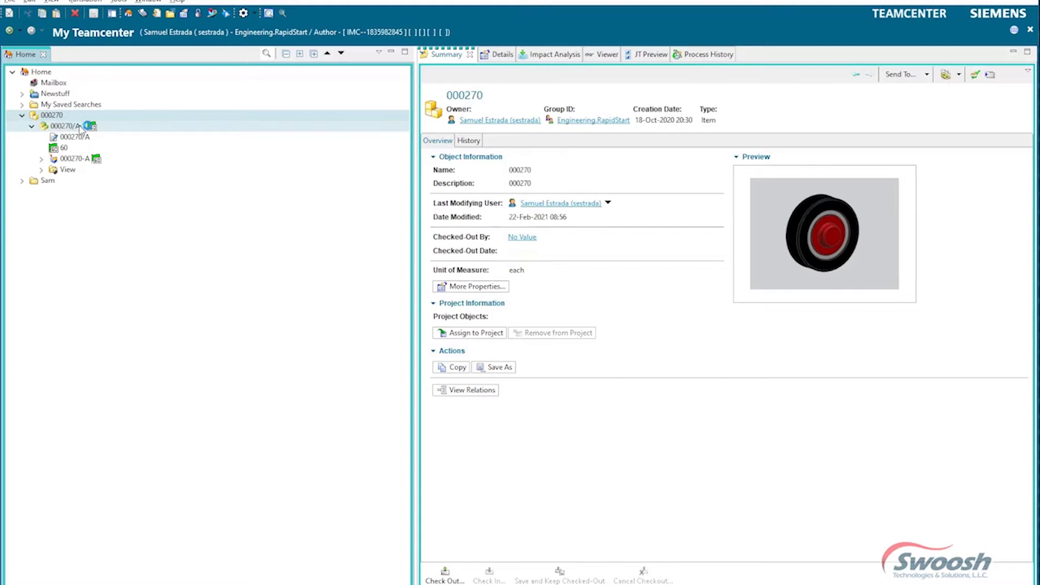
left_click(31, 126)
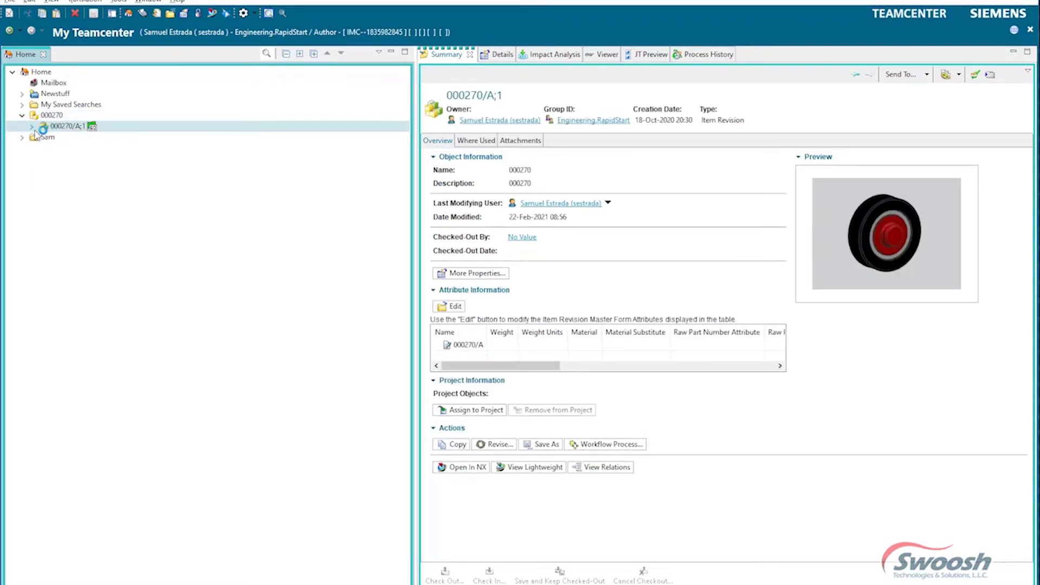
left_click(32, 126)
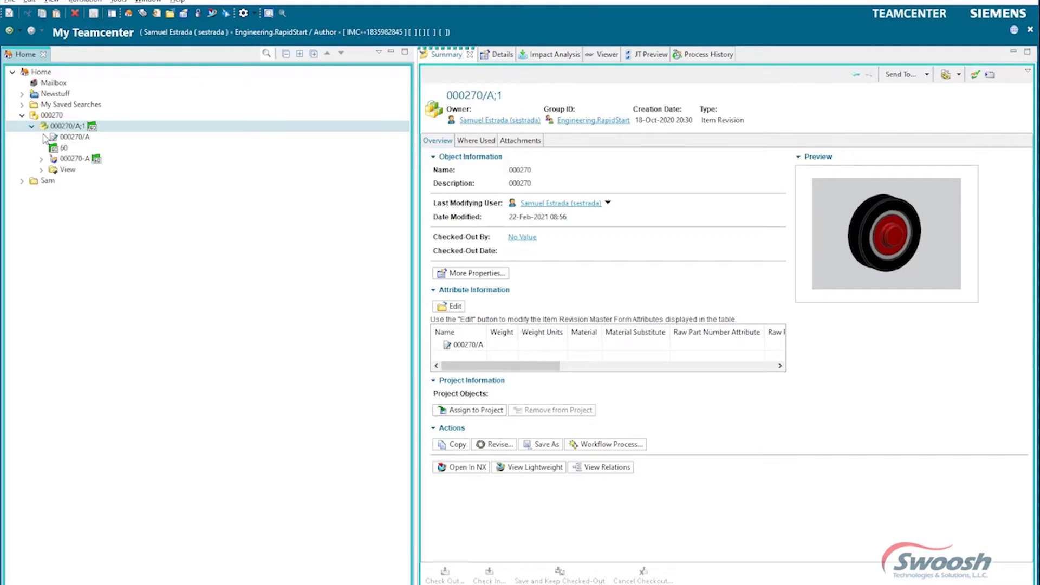
left_click(73, 159)
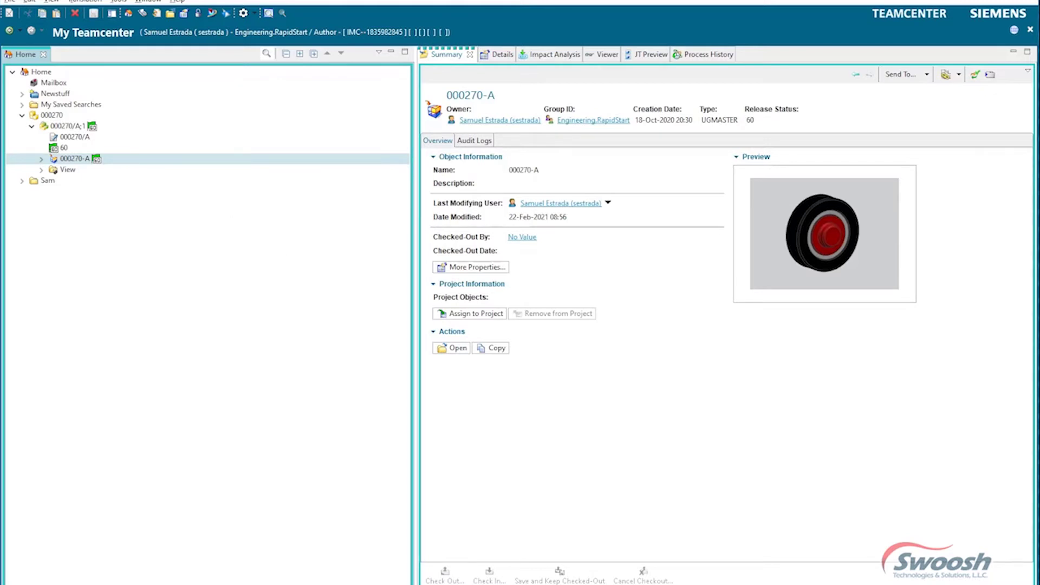
Step: Trace 000270-A's usage in Impact Analysis through 000278 Axle Assembly up to 000277 NX Dump Truck Assembly
left_click(539, 53)
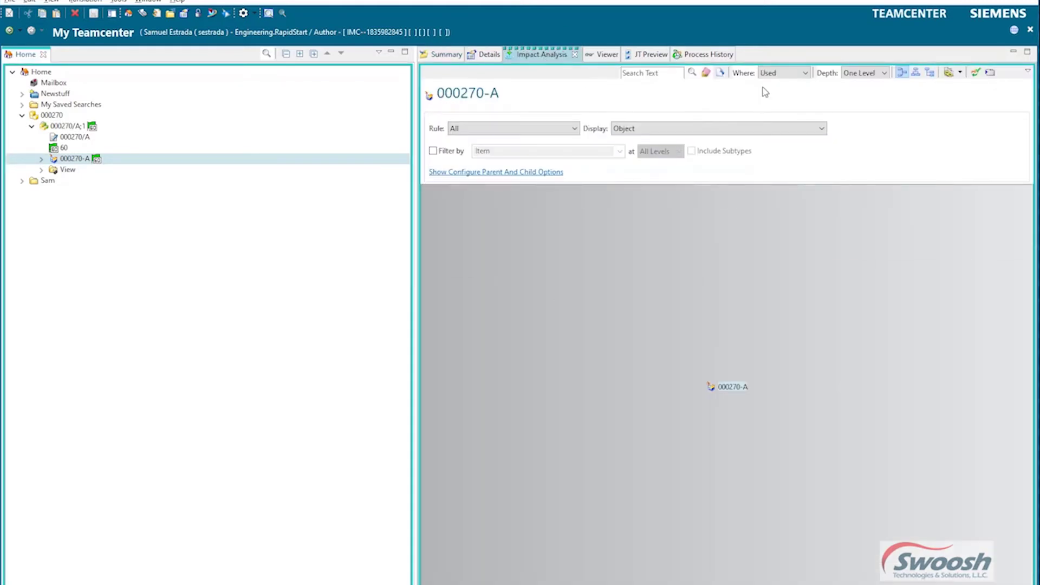
double_click(728, 388)
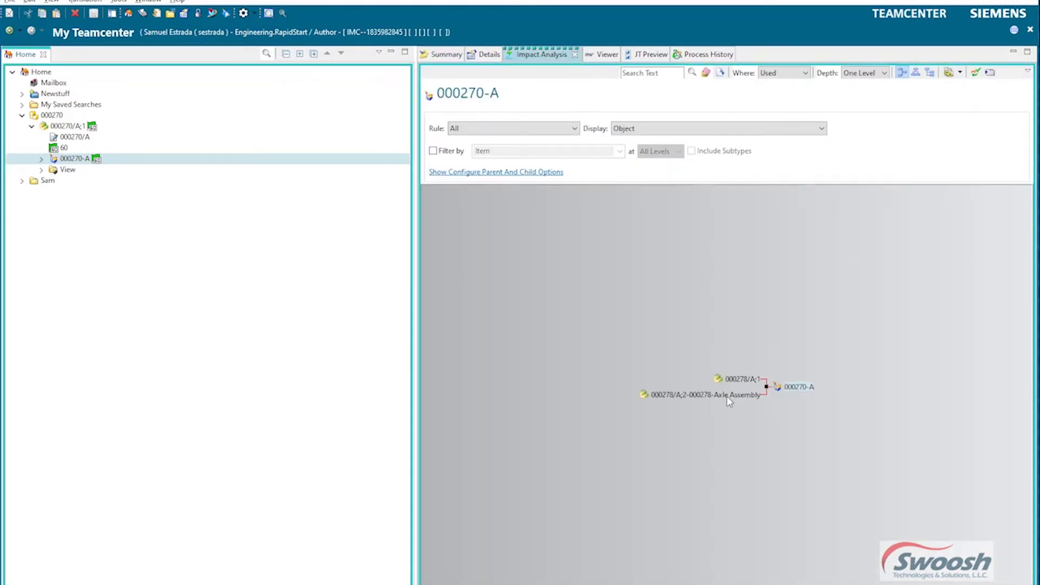
double_click(688, 398)
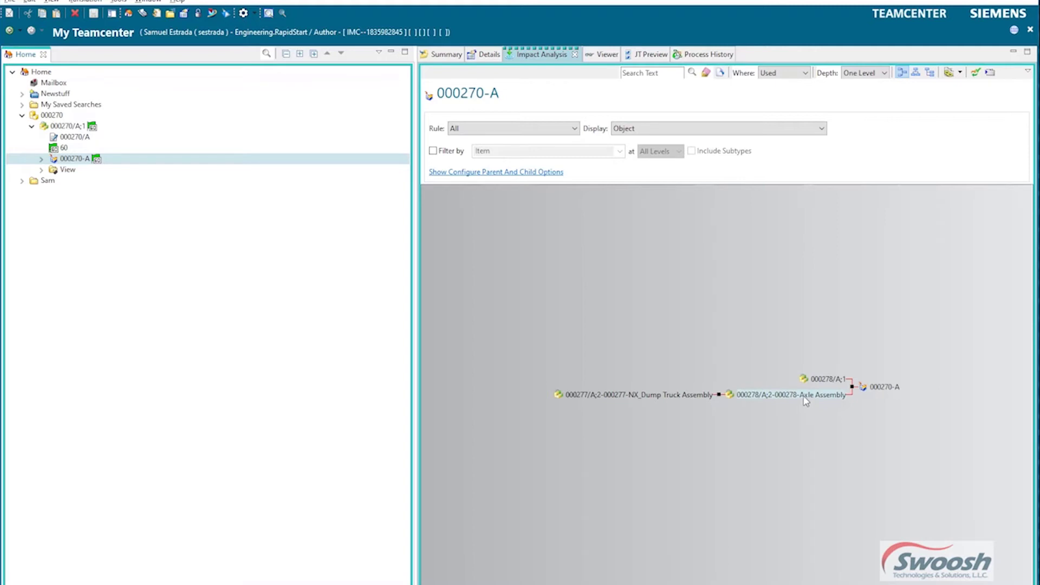
double_click(648, 396)
left_click(522, 322)
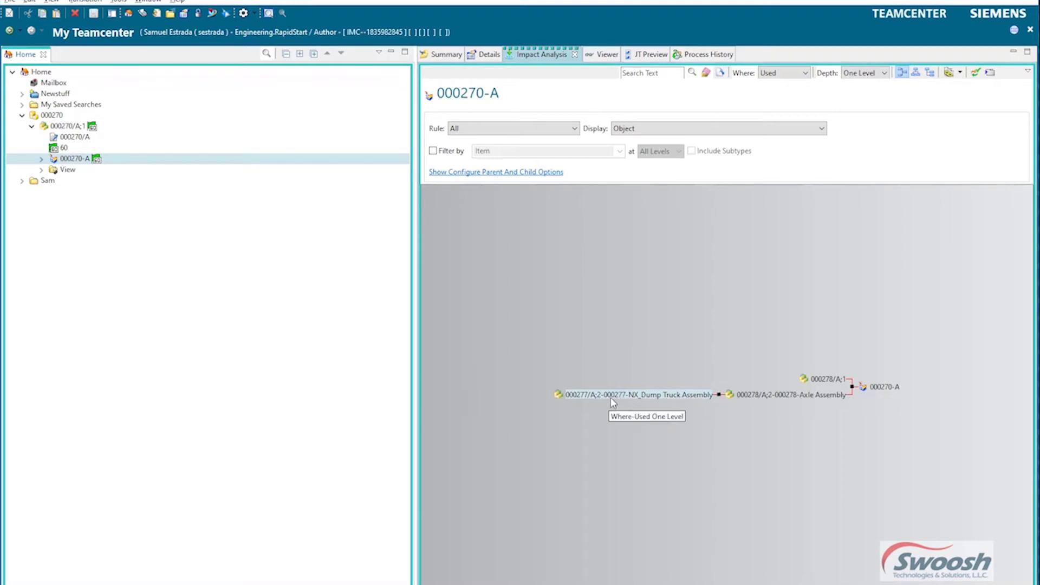
left_click(808, 397)
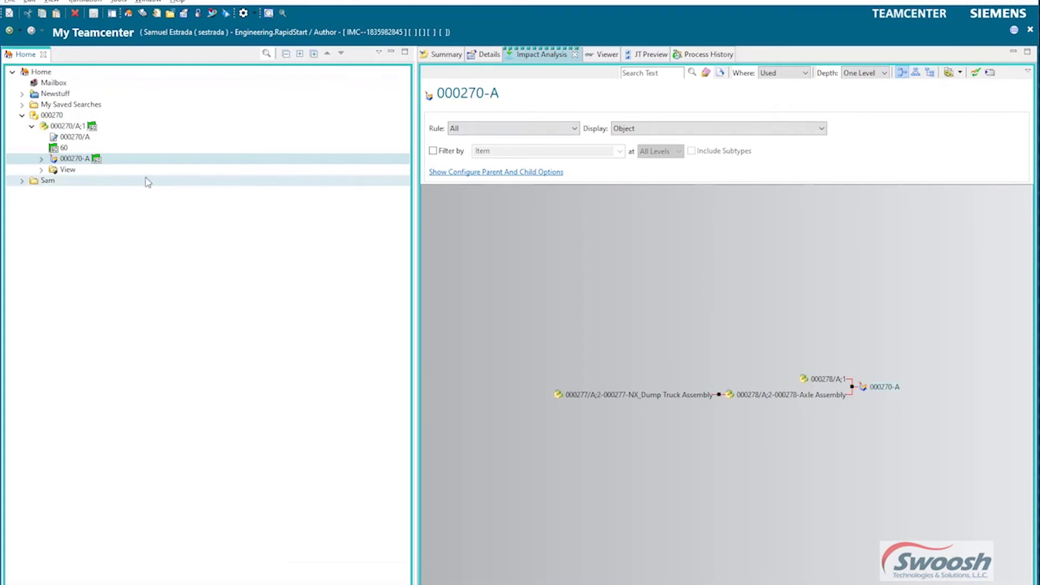
Step: Open part 000270/A;1 in NX and inspect the black tire and red hub from front and isometric views
left_click(215, 15)
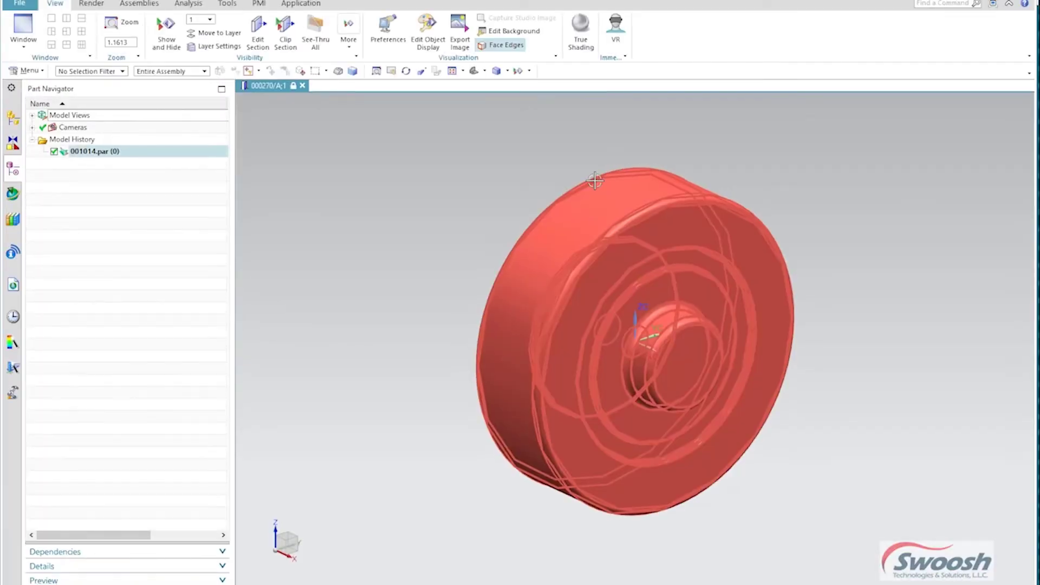
scroll(365, 186, "up", 2)
scroll(439, 195, "down", 3)
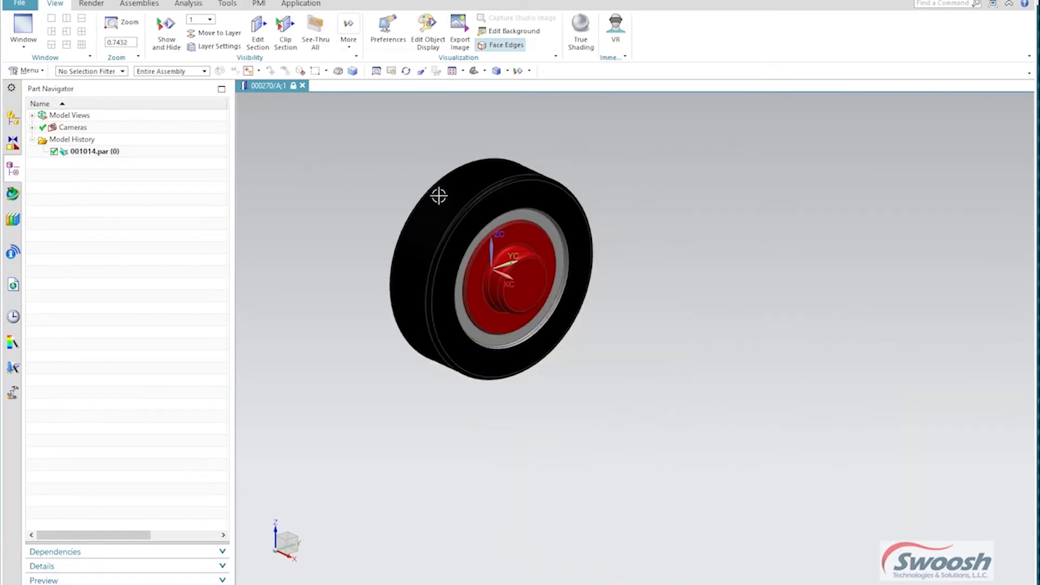
middle_click_drag(466, 229, 430, 225)
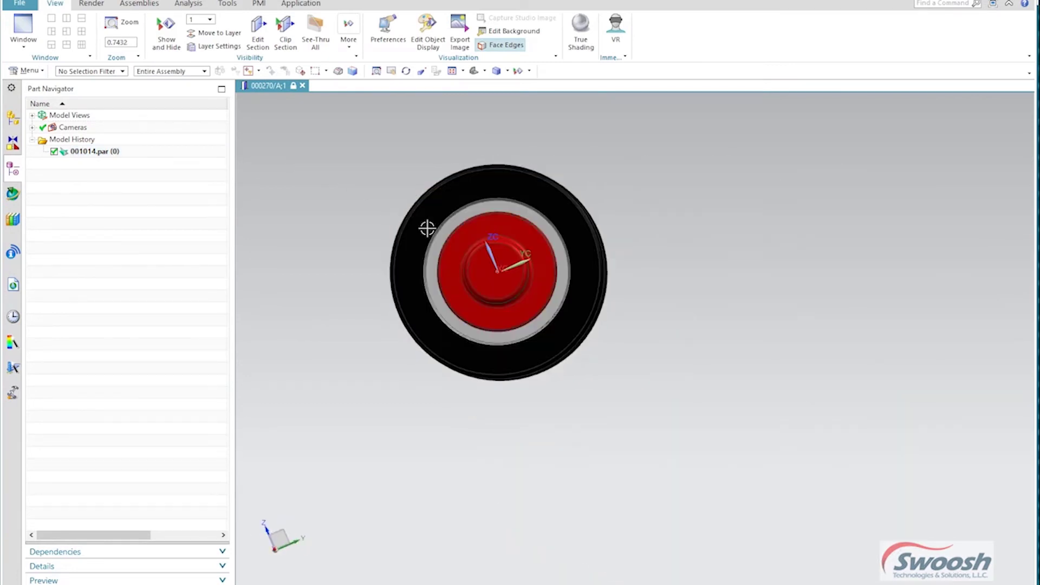
scroll(427, 228, "up", 3)
scroll(531, 302, "down", 4)
scroll(632, 409, "up", 1)
scroll(611, 383, "down", 2)
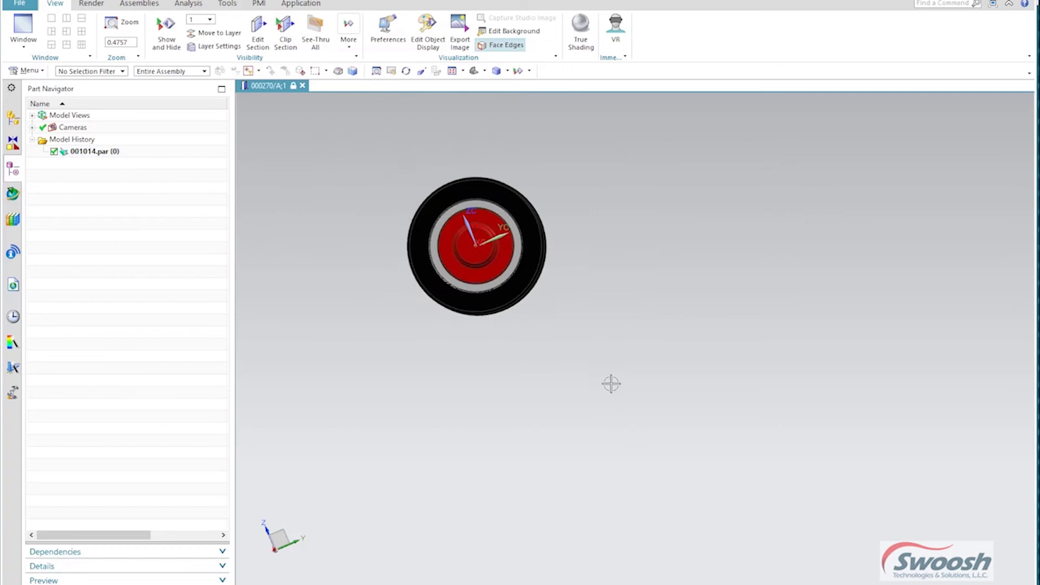
scroll(611, 384, "down", 1)
scroll(480, 225, "up", 3)
middle_click_drag(480, 226, 518, 275)
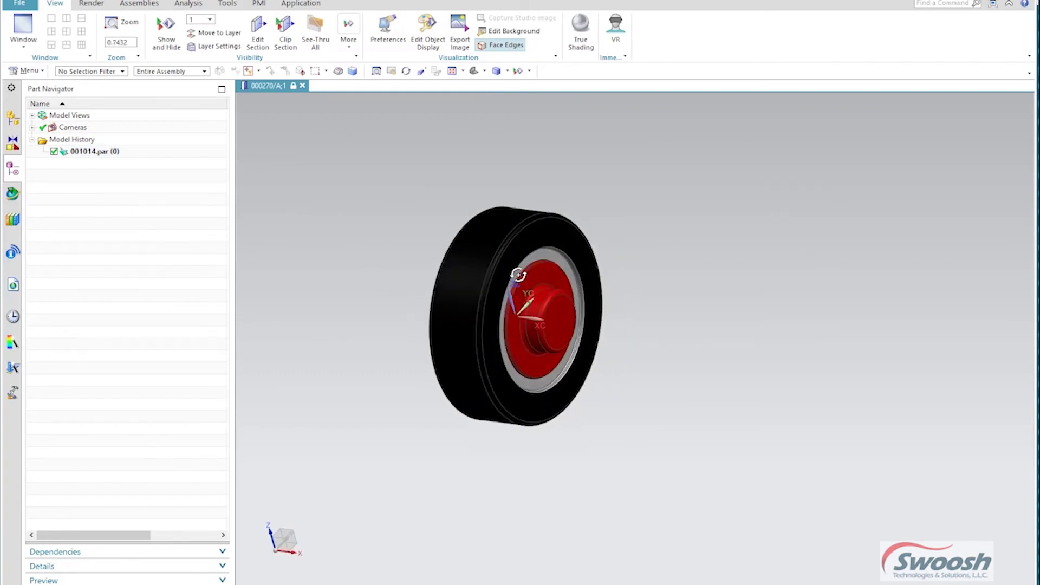
Step: Save part 000270 as a new revision with revision letter B
left_click(19, 6)
mouse_move(32, 132)
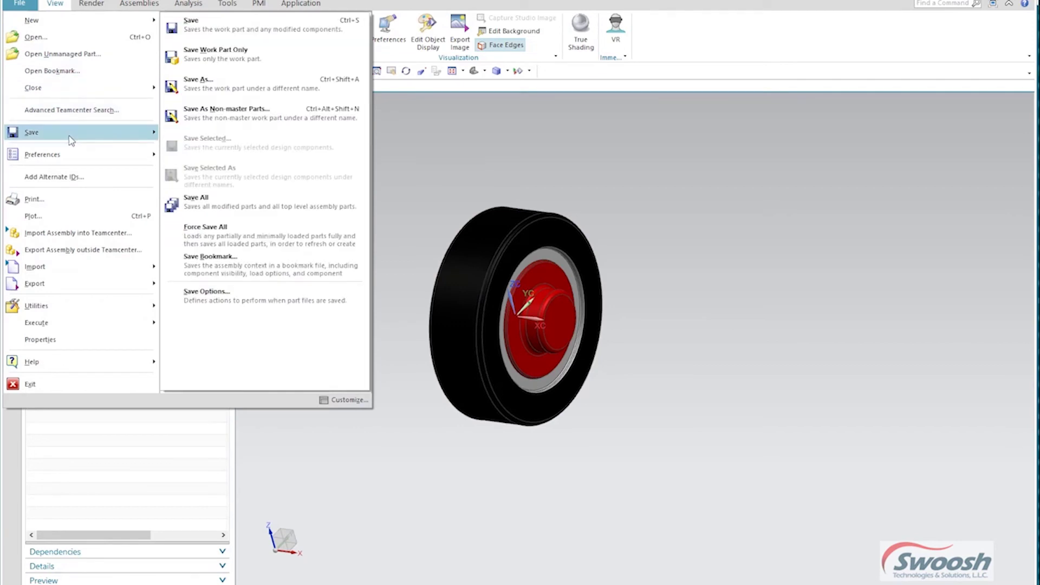
left_click(286, 85)
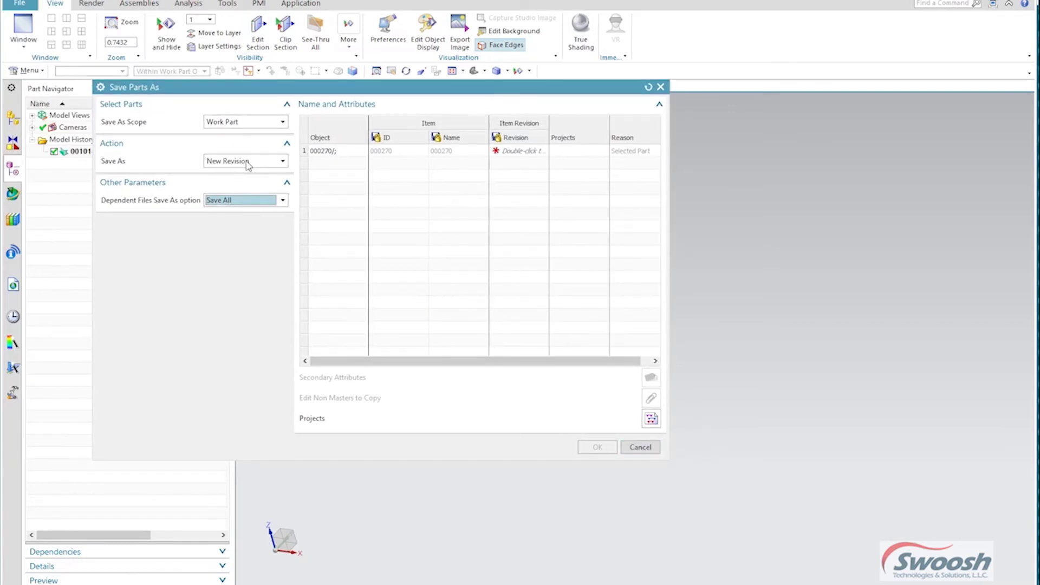
double_click(515, 152)
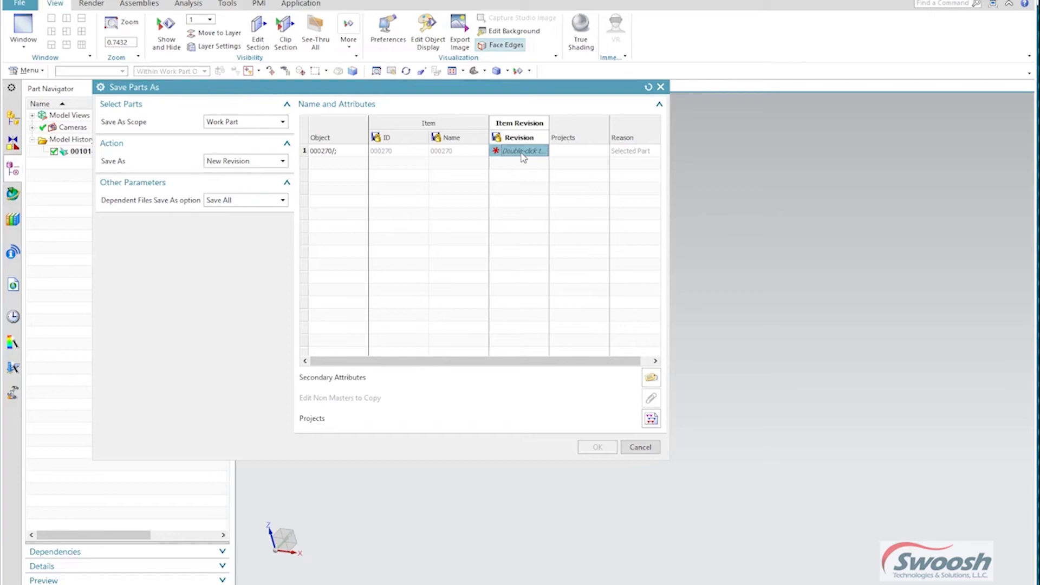
left_click(521, 171)
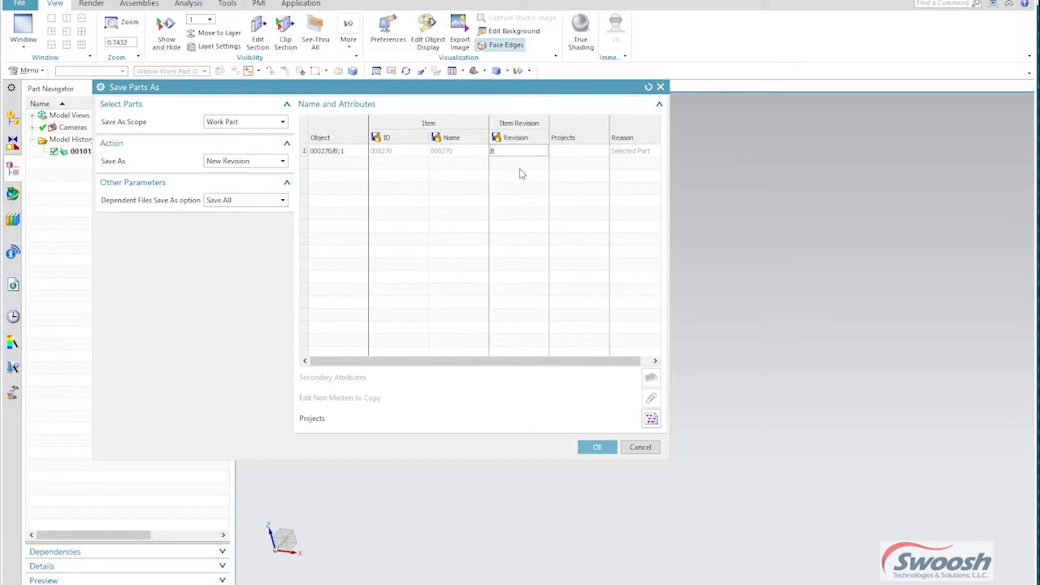
left_click(598, 448)
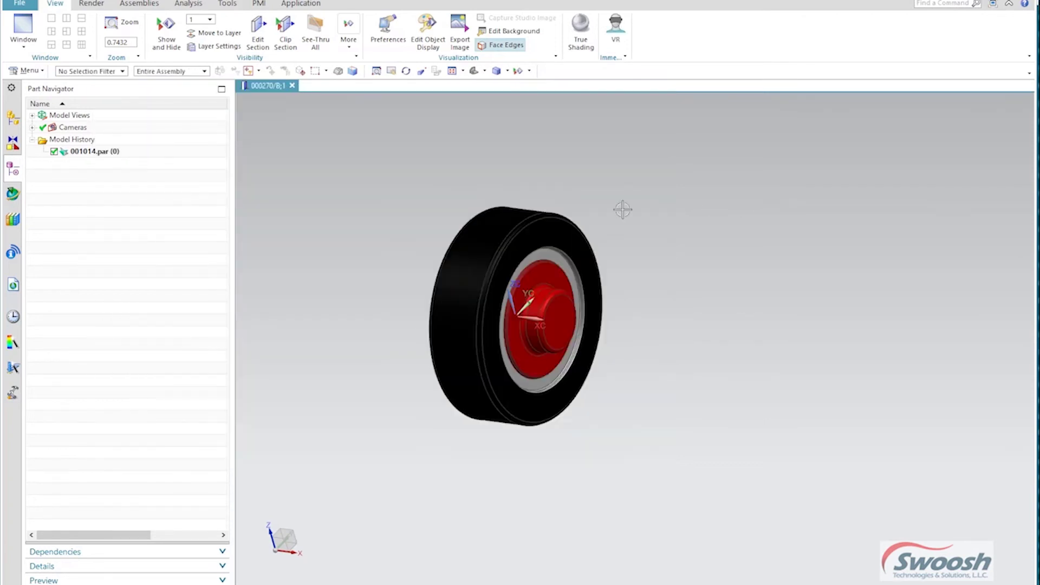
Step: Select and deselect the wheel, then close part 000270/B;1
left_click(482, 234)
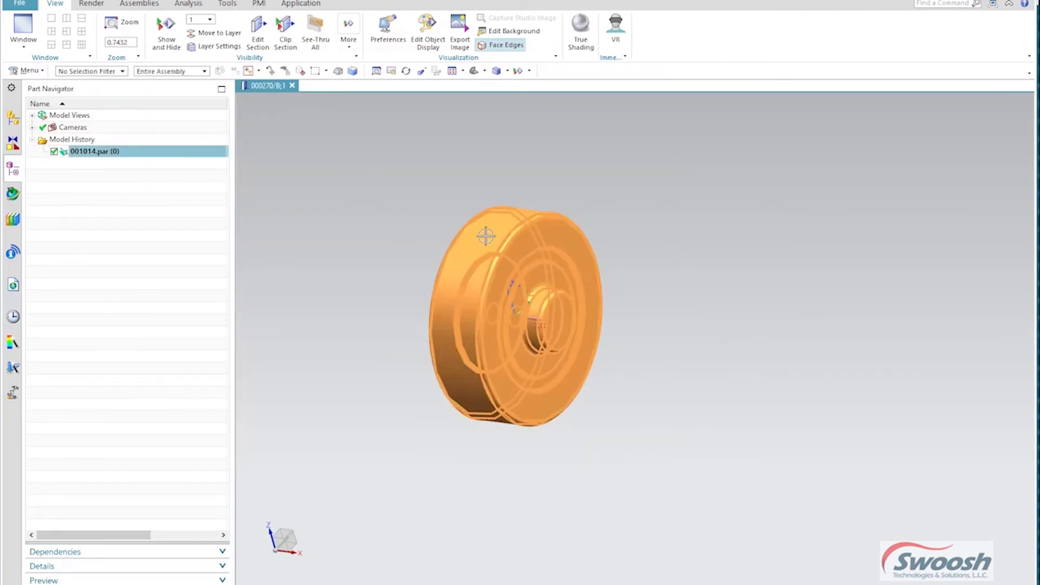
left_click(775, 267)
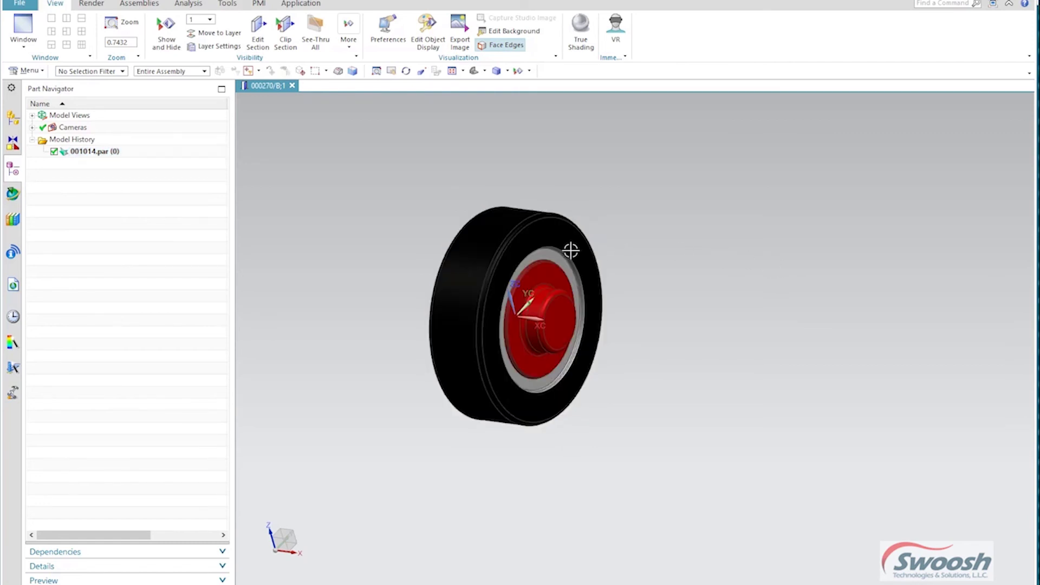
left_click(526, 268)
right_click(487, 243)
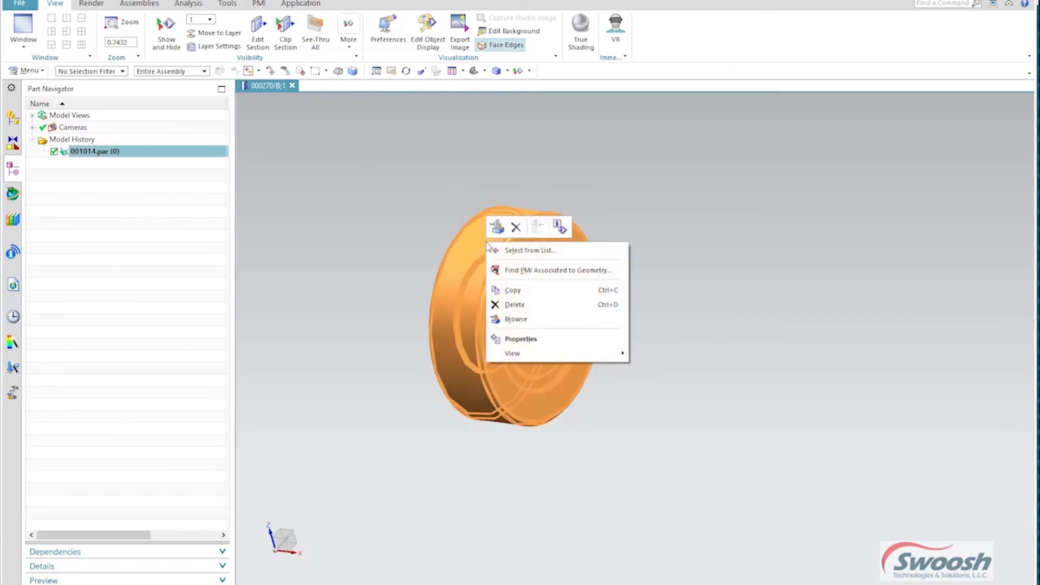
left_click(740, 249)
left_click(292, 86)
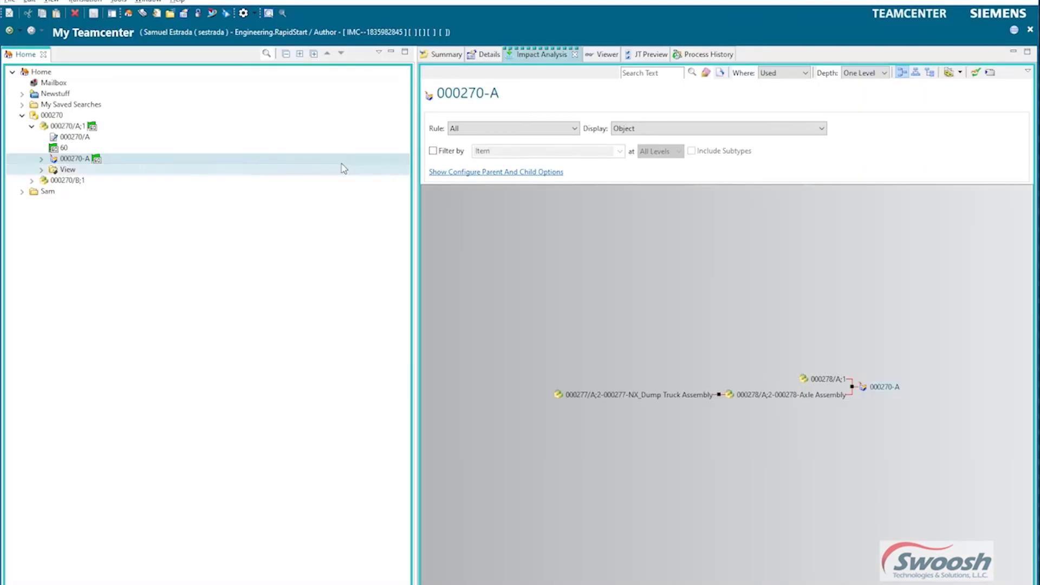
Step: Collapse 000270/A;1, then show the Summary of 000270/B;1 and expand its contents
left_click(50, 127)
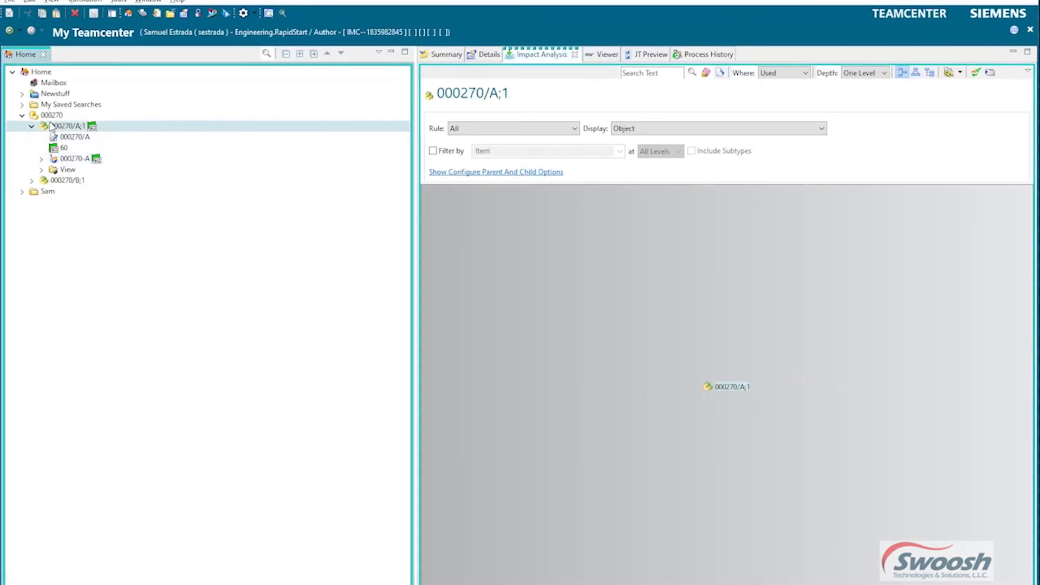
left_click(45, 117)
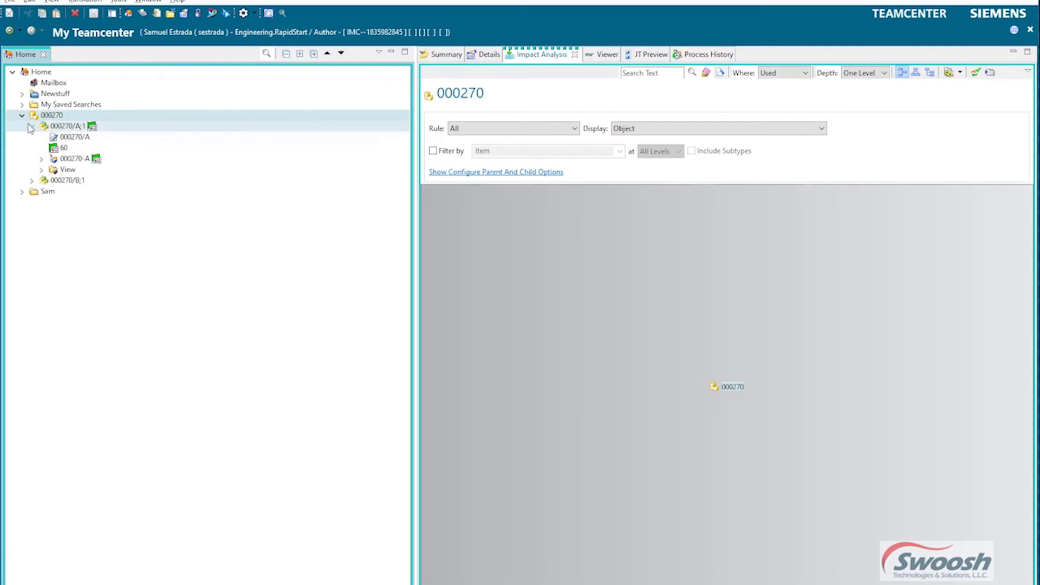
left_click(31, 127)
left_click(77, 136)
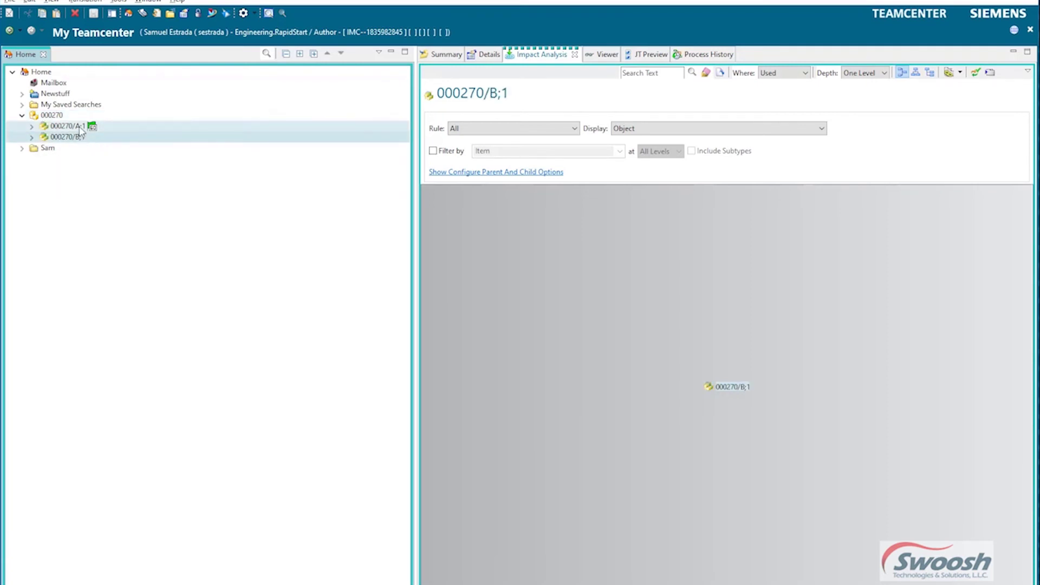
left_click(446, 55)
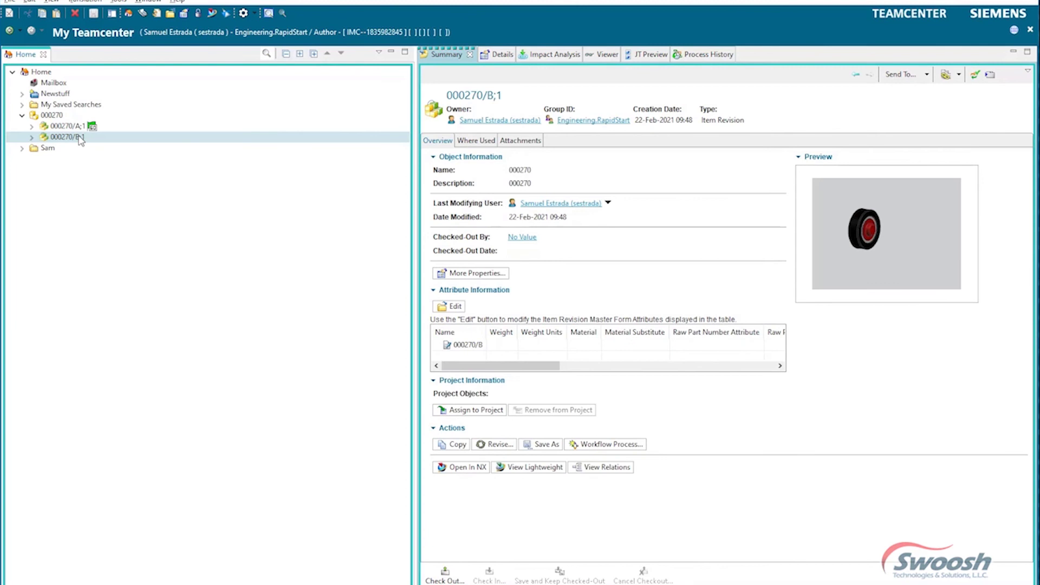
left_click(31, 137)
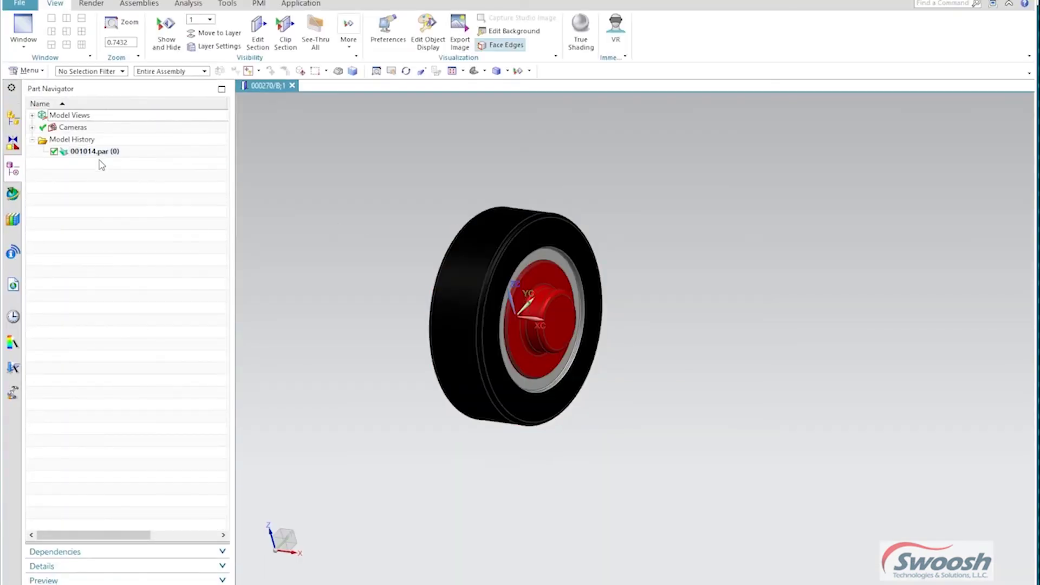
Step: Recolor the 000270/B;1 tire magenta via the Assembly Navigator, then close the part
left_click(13, 119)
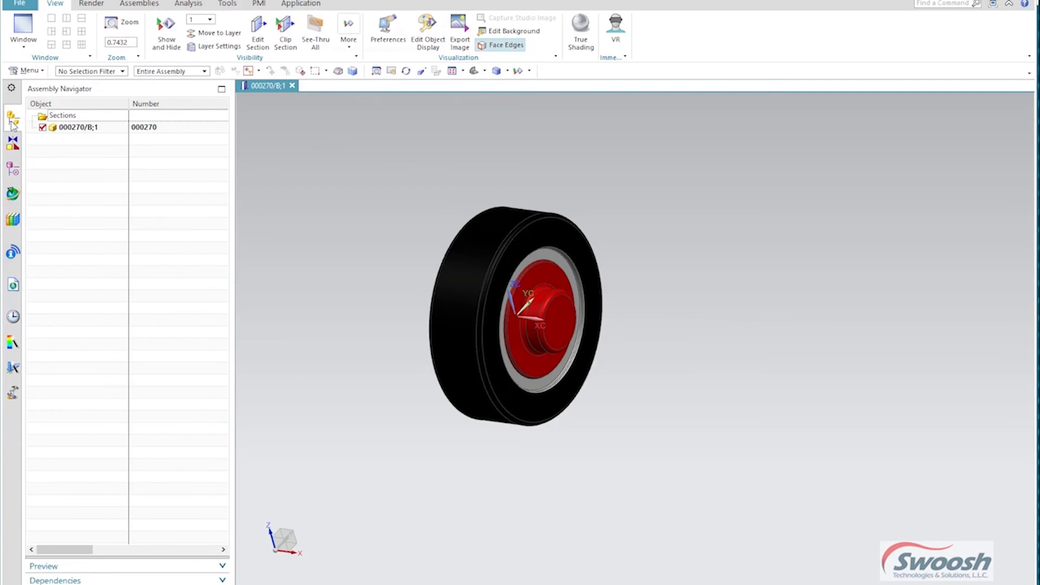
left_click(84, 128)
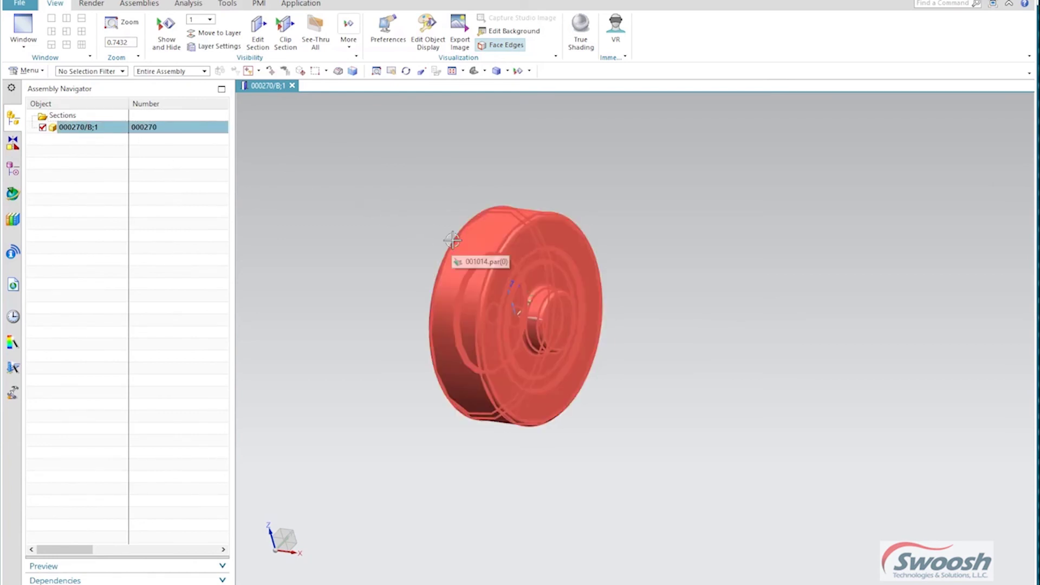
left_click(367, 163)
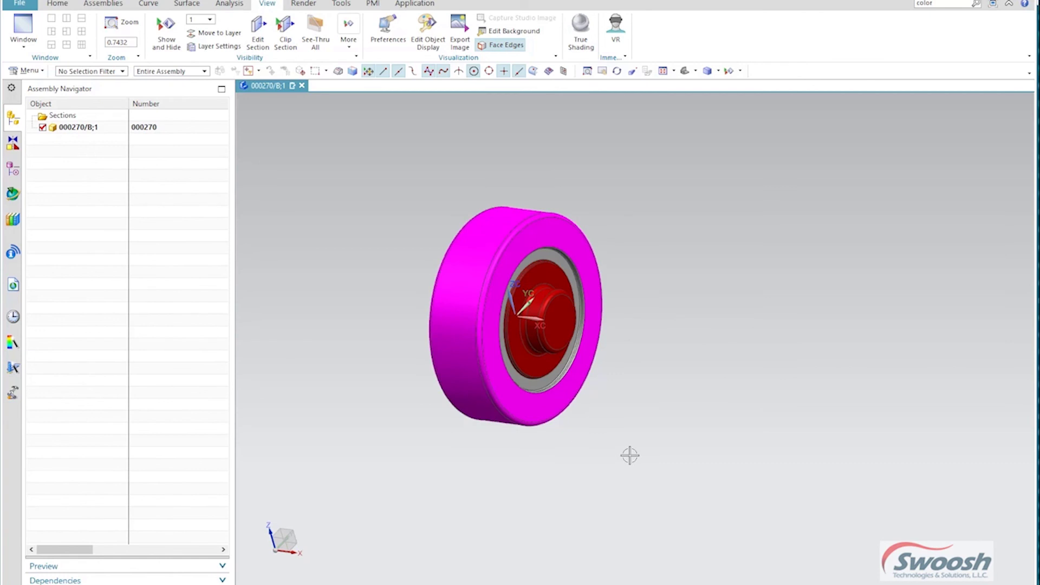
right_click(630, 452)
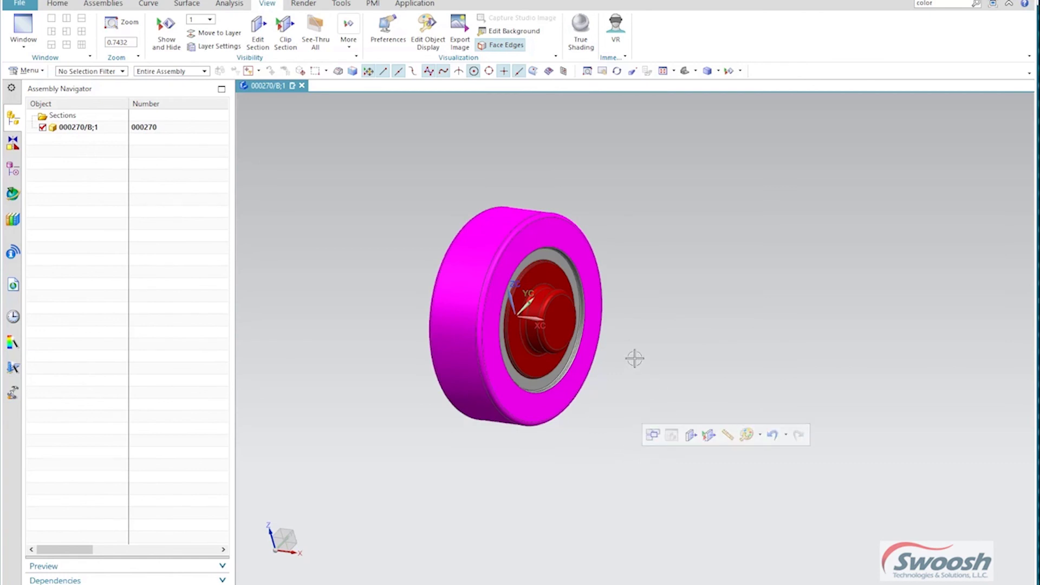
middle_click_drag(634, 357, 562, 353)
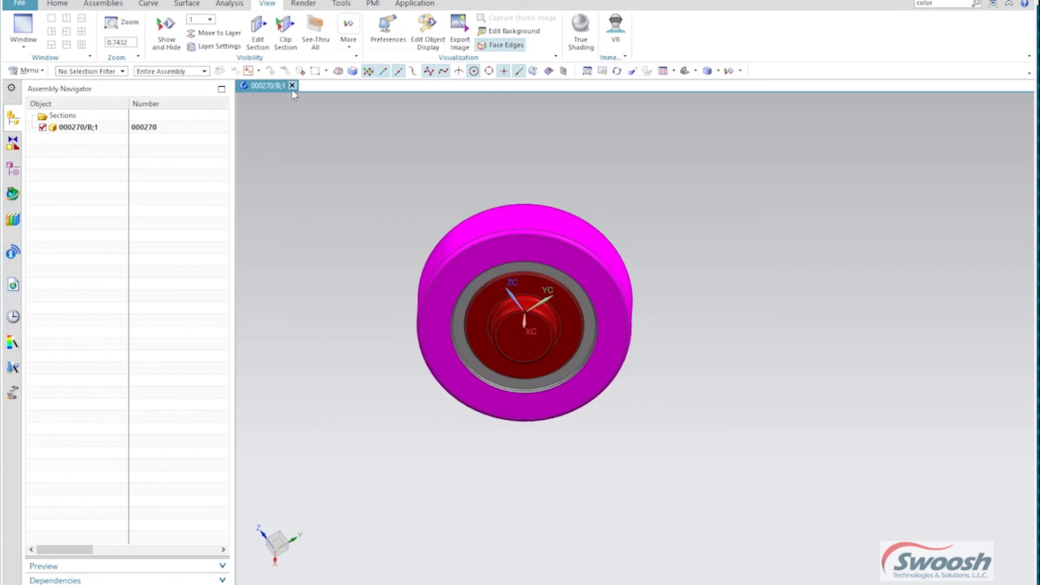
left_click(292, 85)
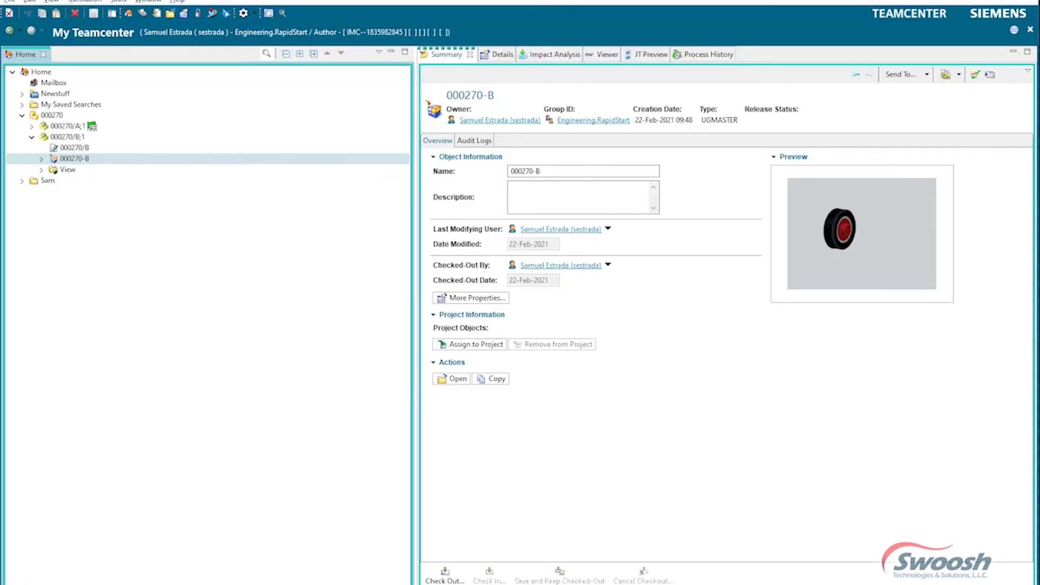
Step: Collapse 000270/B;1 and view its Summary, whose preview now shows the magenta tire
left_click(161, 159)
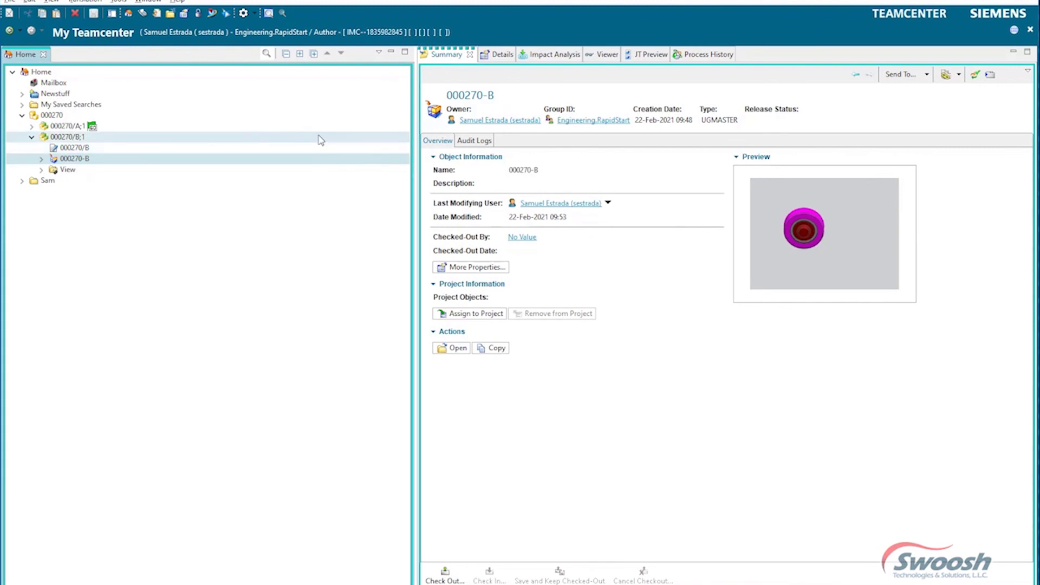
left_click(32, 138)
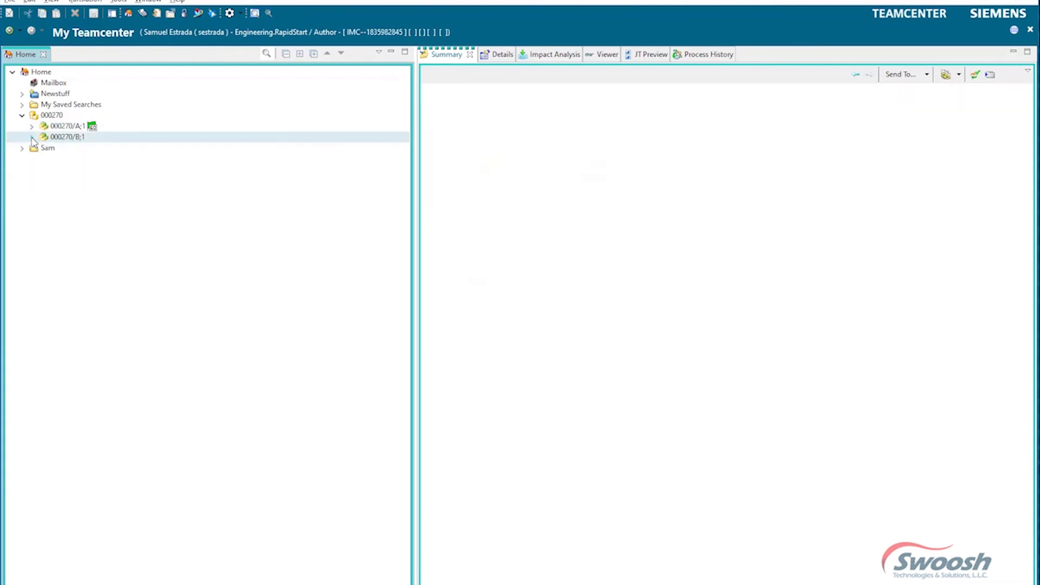
left_click(75, 142)
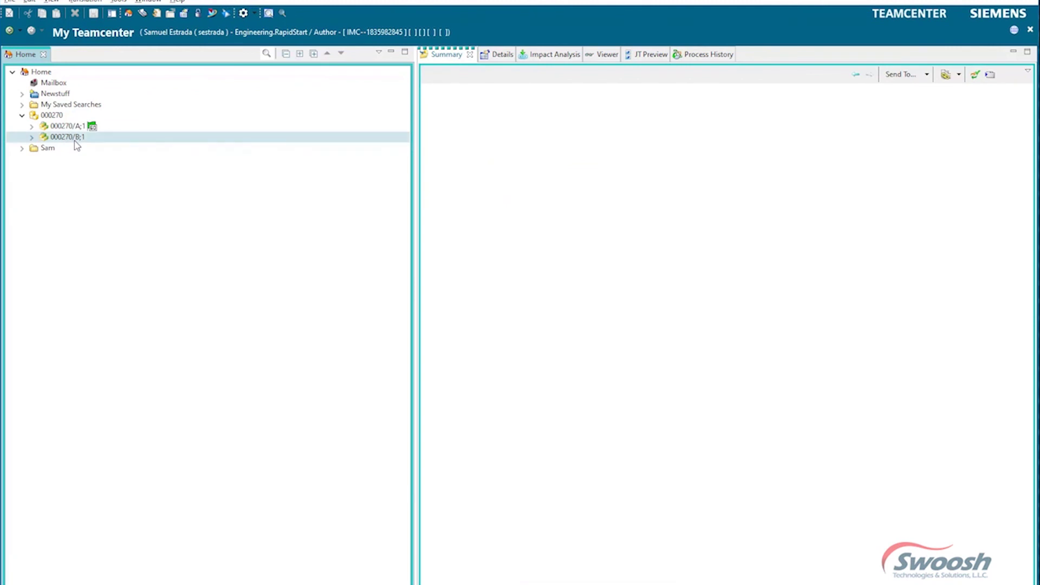